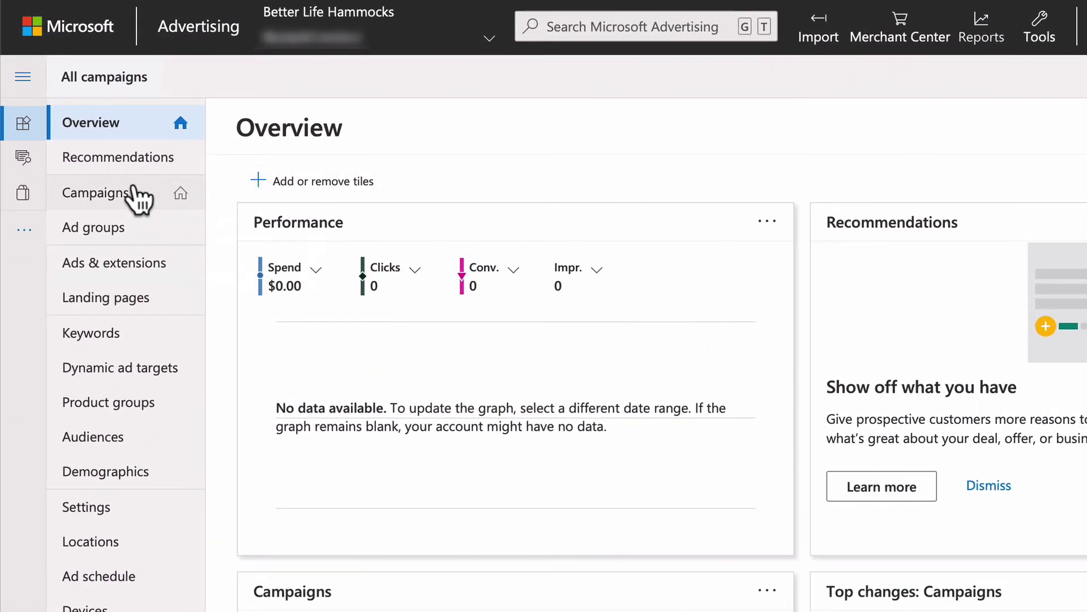
# - Start a new campaign with the 'Sell products from your catalog' goal and Search ads
pyautogui.click(122, 192)
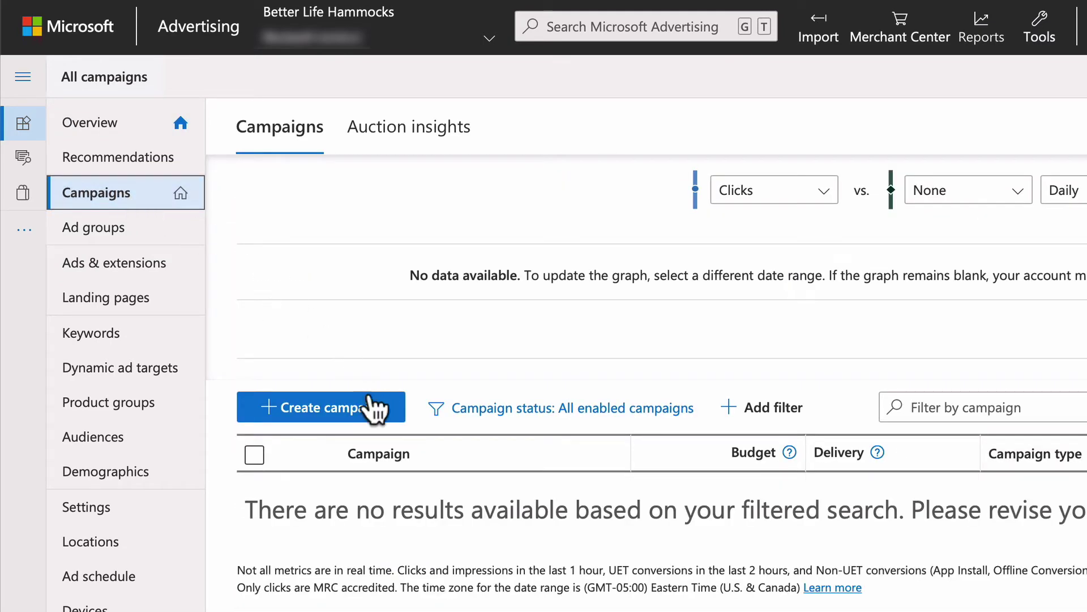
pyautogui.click(322, 408)
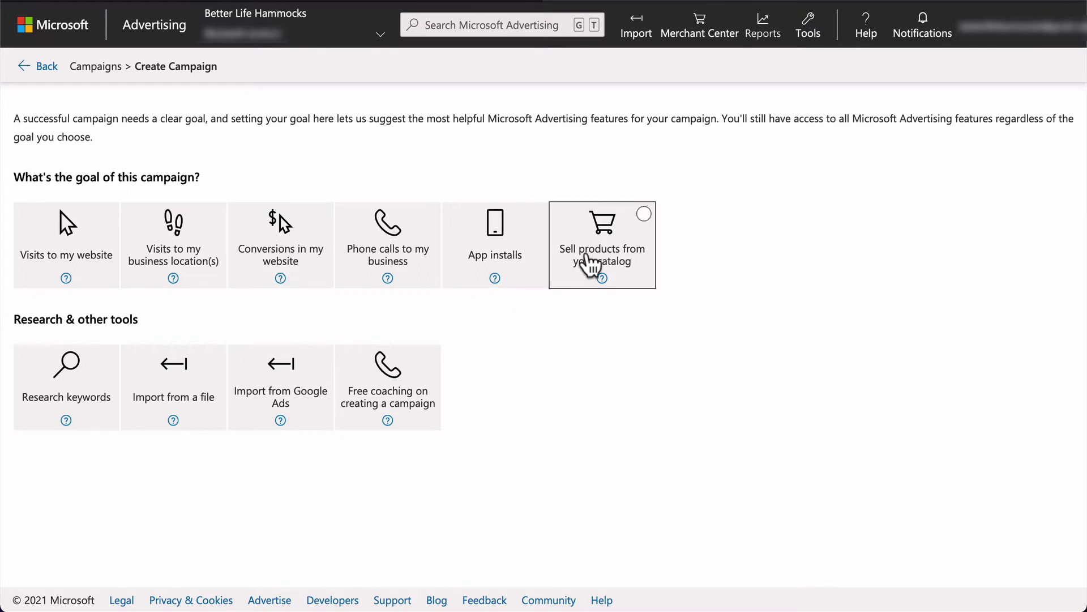
pyautogui.click(591, 262)
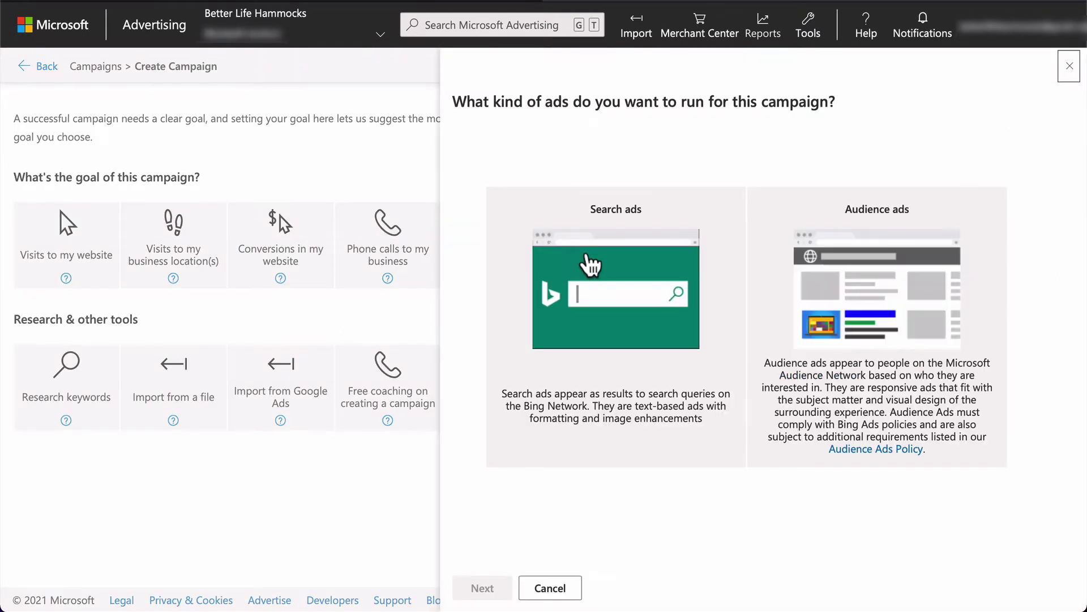
pyautogui.click(603, 246)
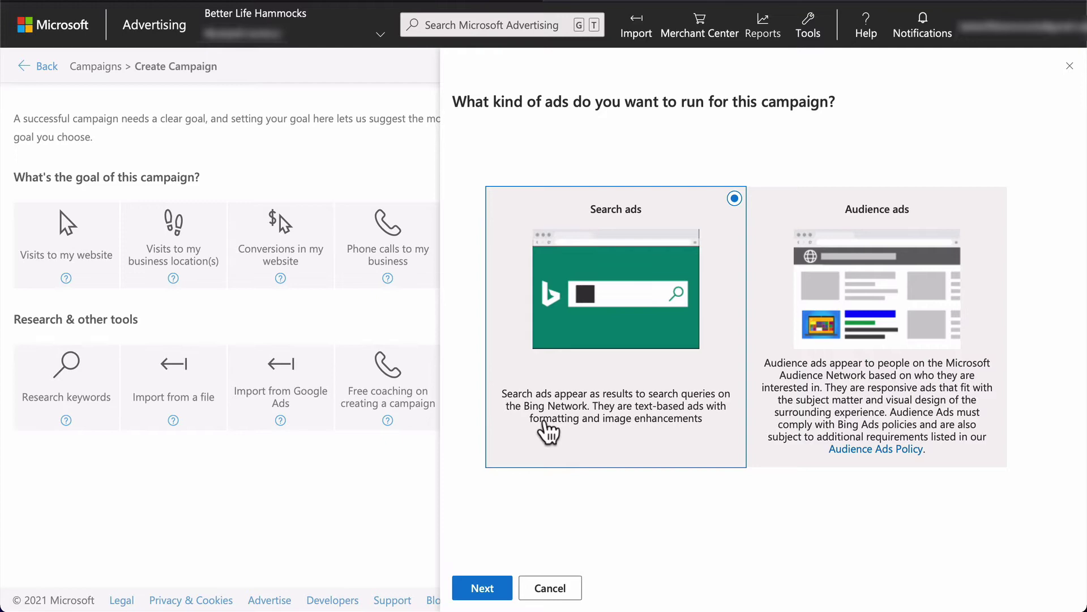
# - Name the campaign 'SCA | Shopping | Core' and change the daily budget from 25.00 to 10
pyautogui.click(482, 588)
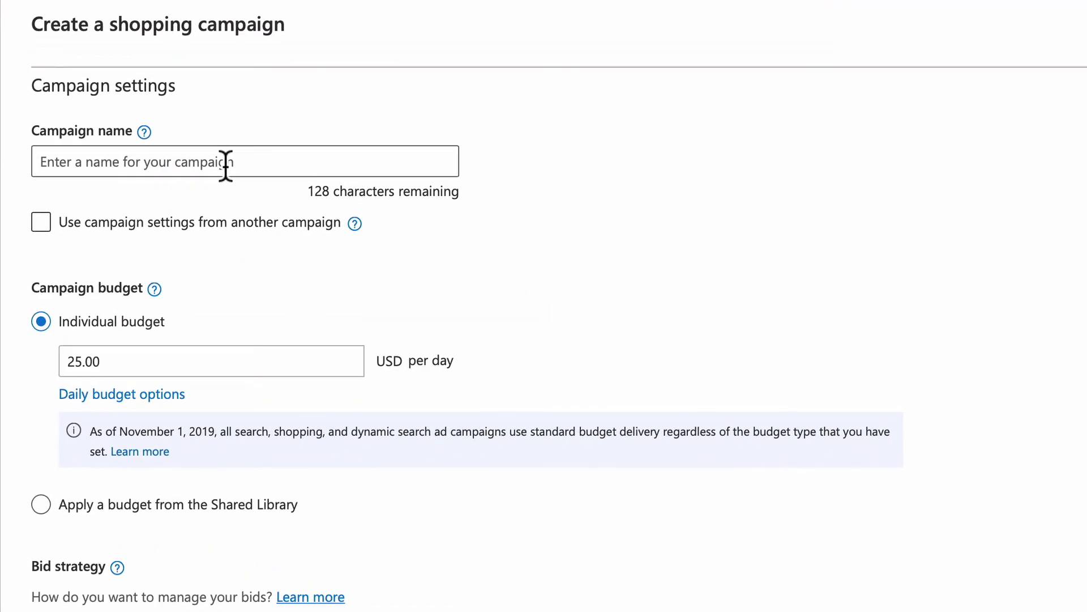
pyautogui.write('SCA ')
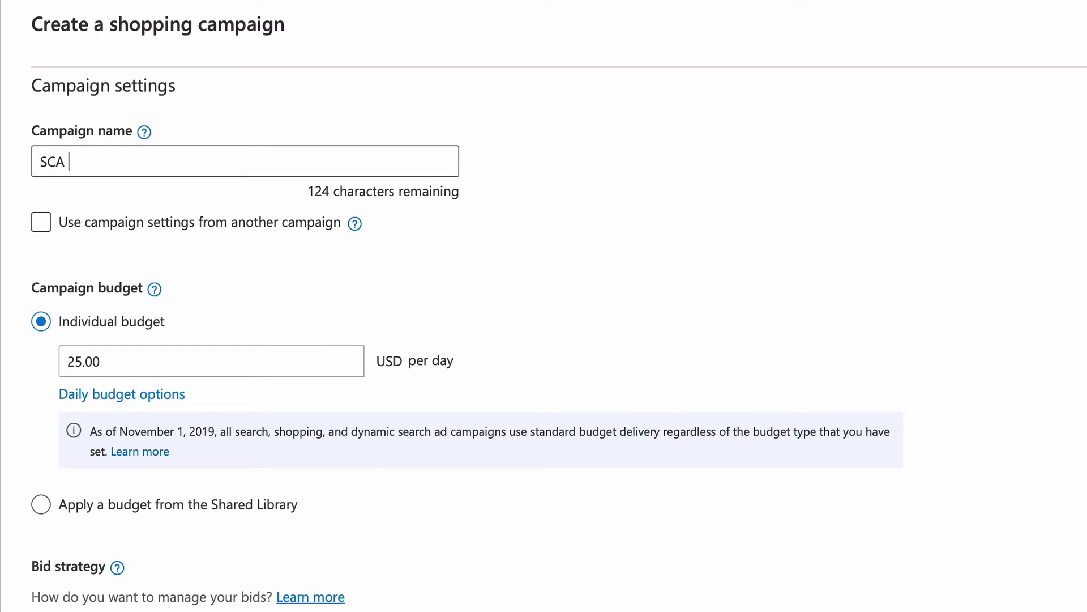
pyautogui.write('| Shopping | Co')
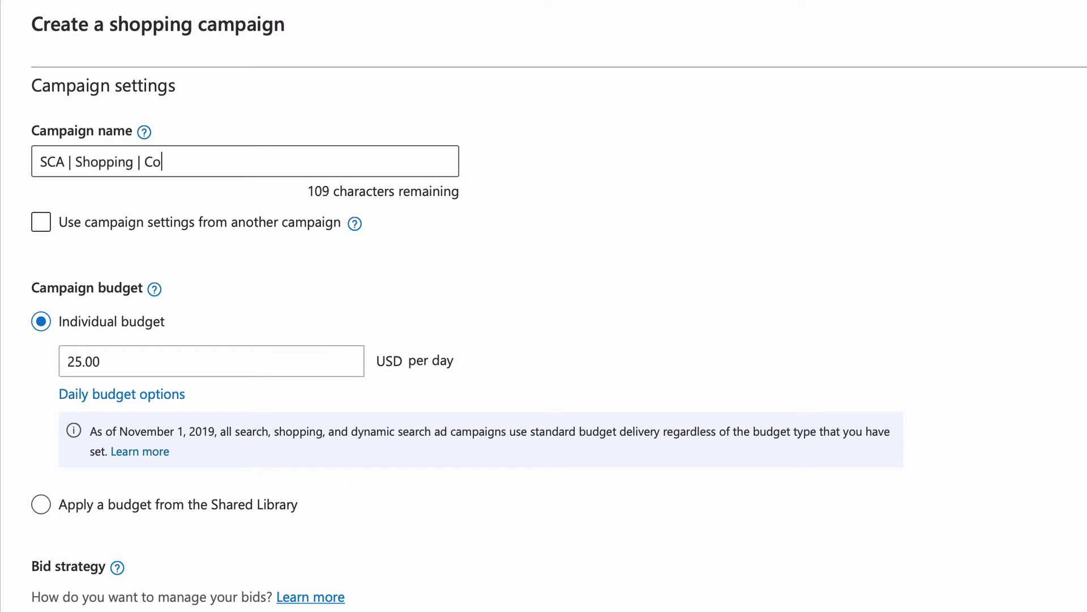
pyautogui.write('re')
pyautogui.click(597, 293)
pyautogui.scroll(-1, 565, 298)
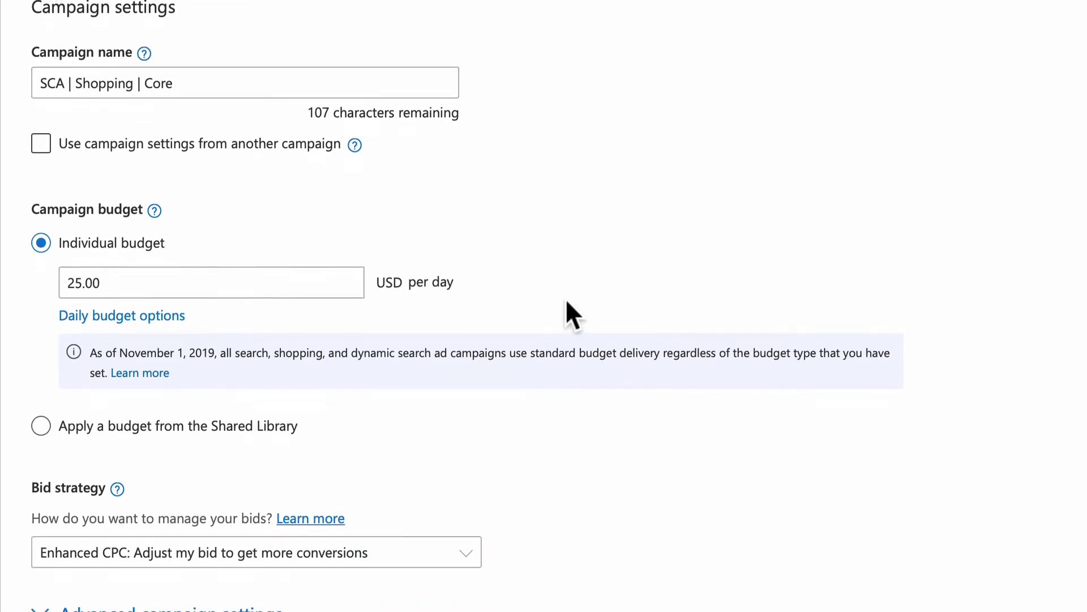
pyautogui.moveTo(160, 283); pyautogui.dragTo(56, 278)
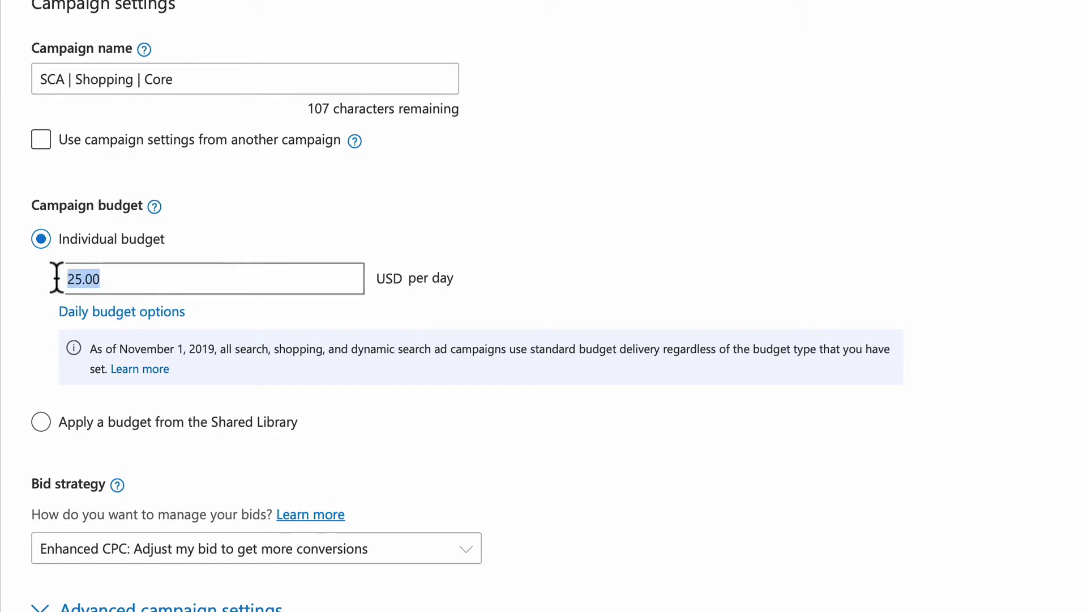
pyautogui.write('10')
pyautogui.click(426, 231)
pyautogui.scroll(-2, 425, 230)
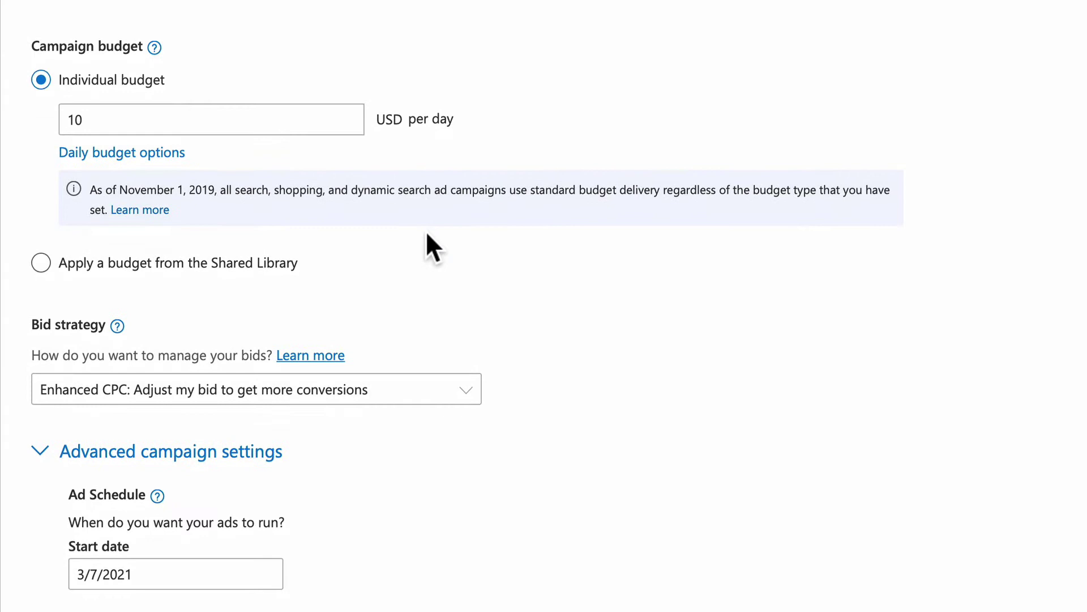
pyautogui.scroll(-3, 426, 230)
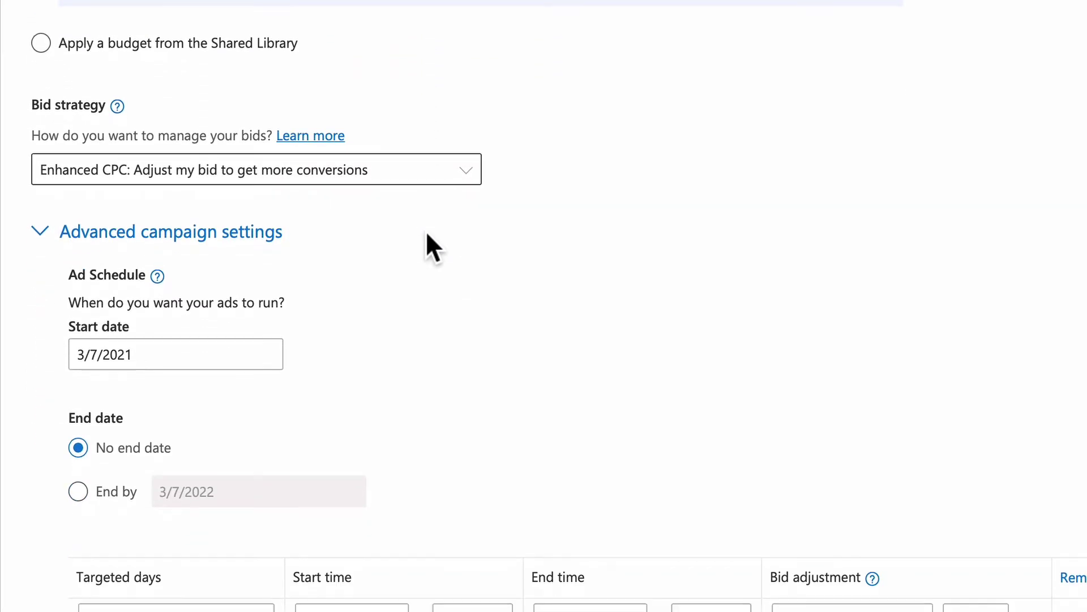
pyautogui.click(426, 169)
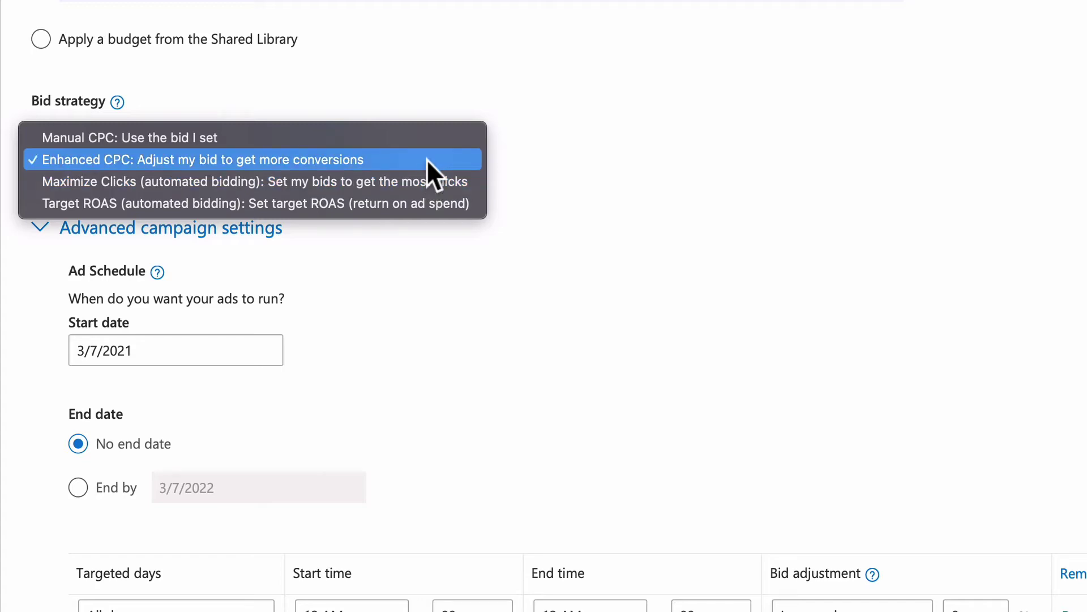
# - Keep Enhanced CPC bidding and Better Life Hammocks as the store
pyautogui.click(426, 159)
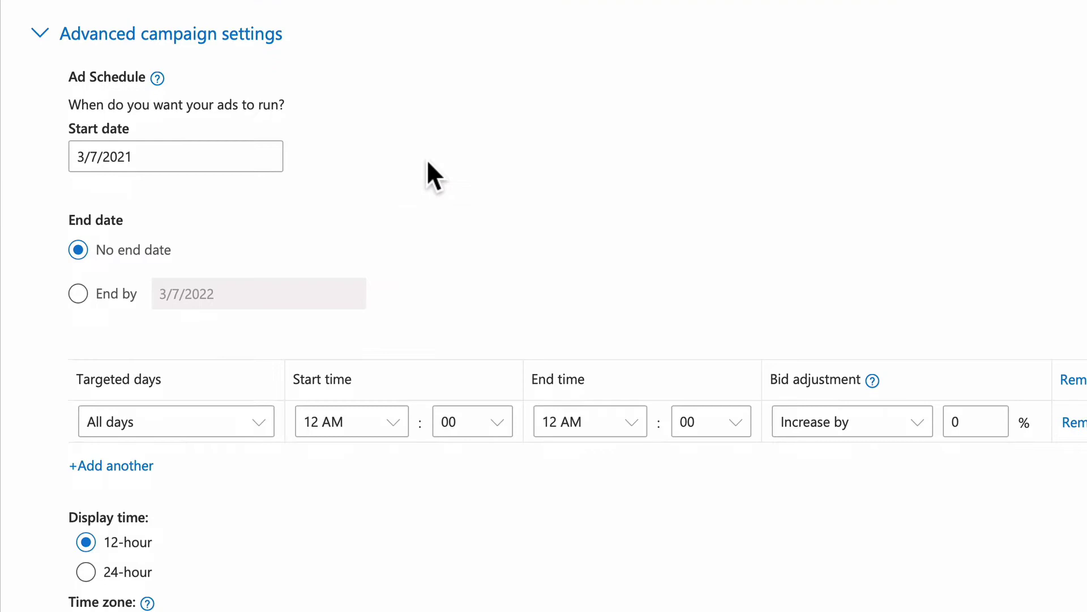
pyautogui.scroll(-8, 427, 170)
pyautogui.scroll(-2, 427, 159)
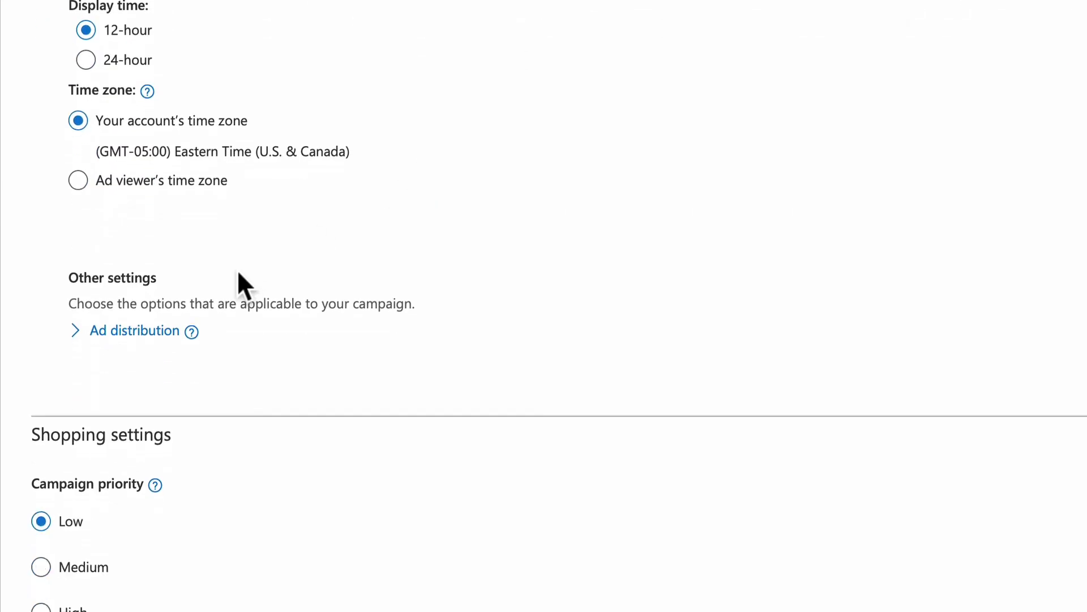
pyautogui.scroll(-3, 237, 269)
pyautogui.scroll(-3, 237, 269)
pyautogui.scroll(-3, 237, 269)
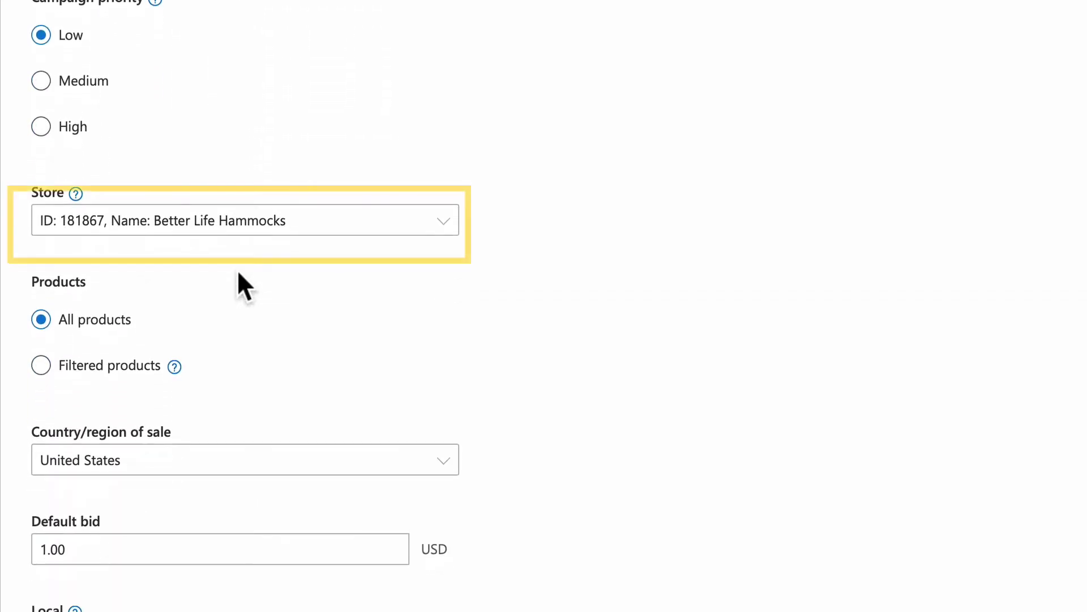
pyautogui.click(242, 237)
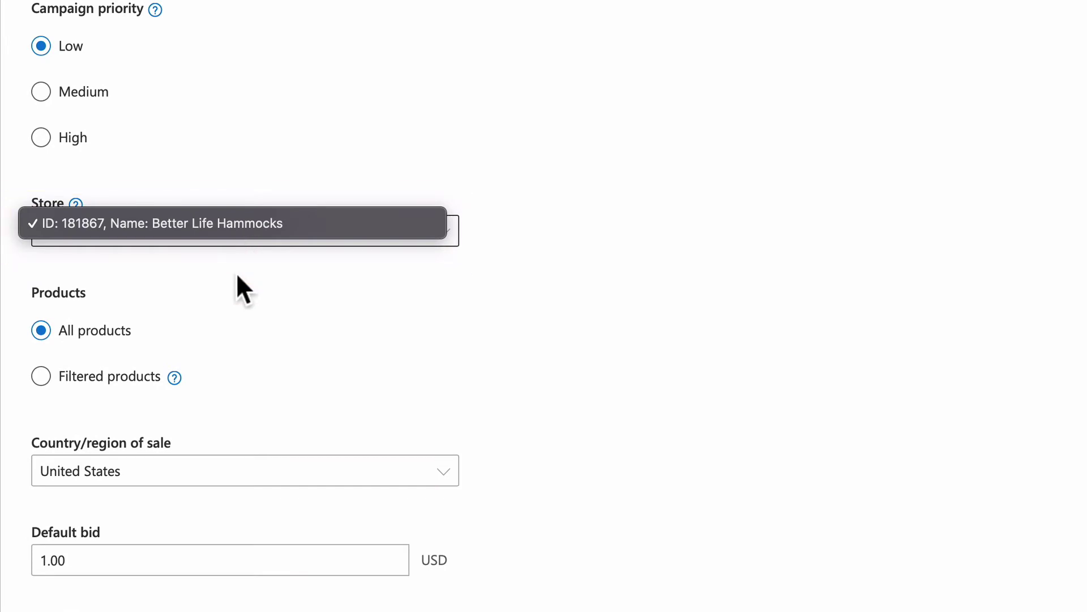
pyautogui.click(237, 273)
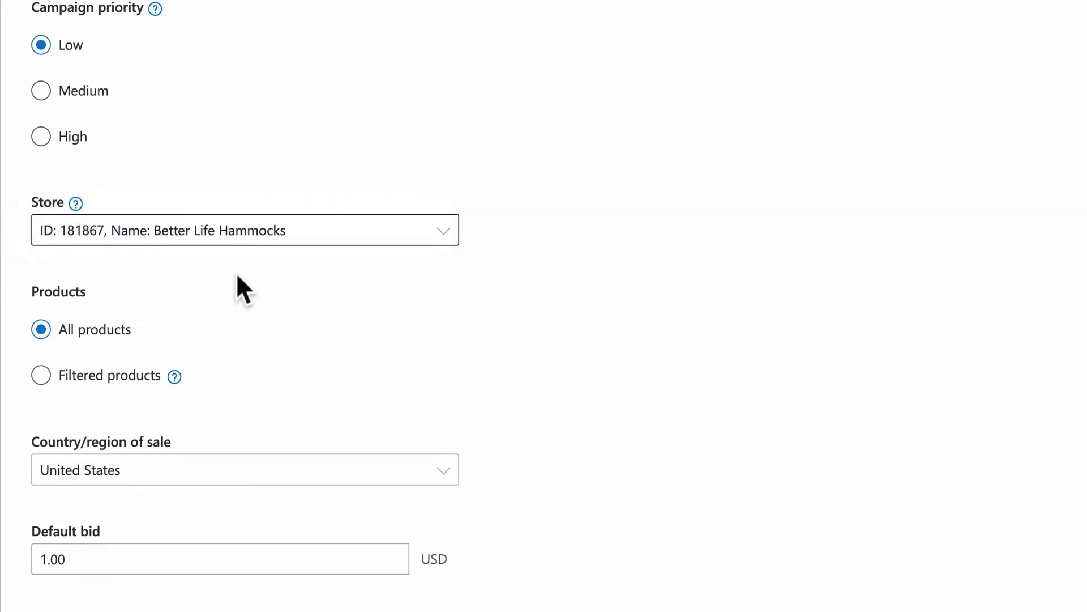
pyautogui.scroll(-2, 237, 273)
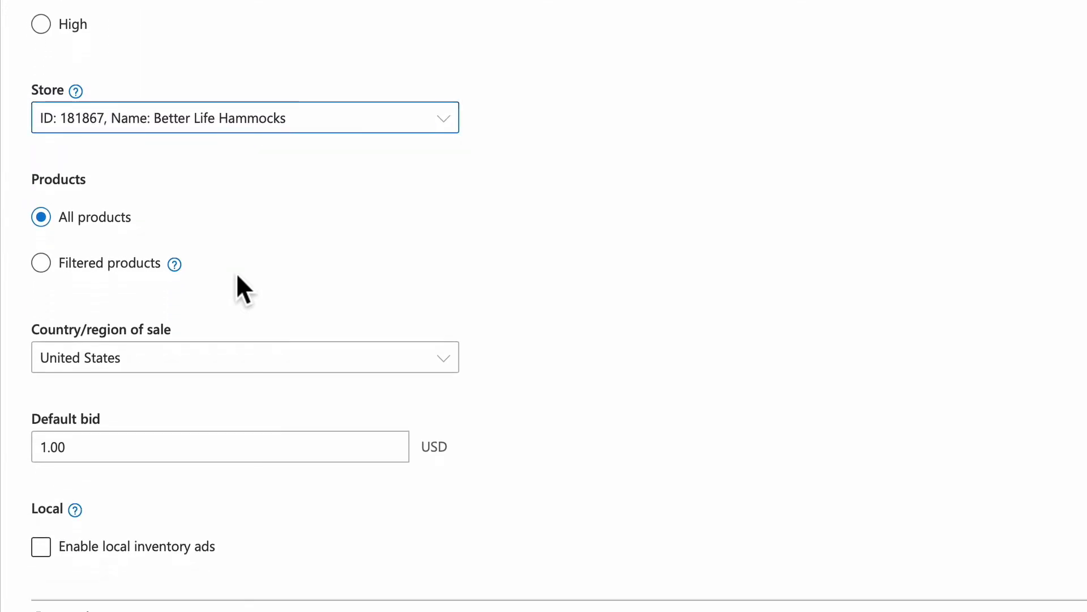
pyautogui.scroll(-2, 237, 273)
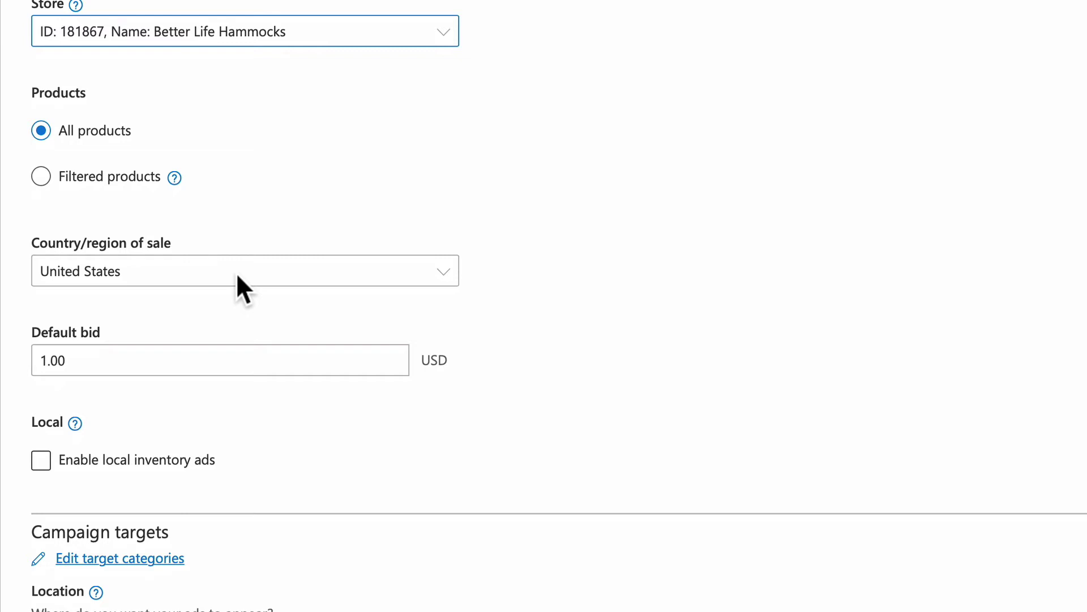
# - Choose United States in the Country/region of sale list
pyautogui.click(237, 273)
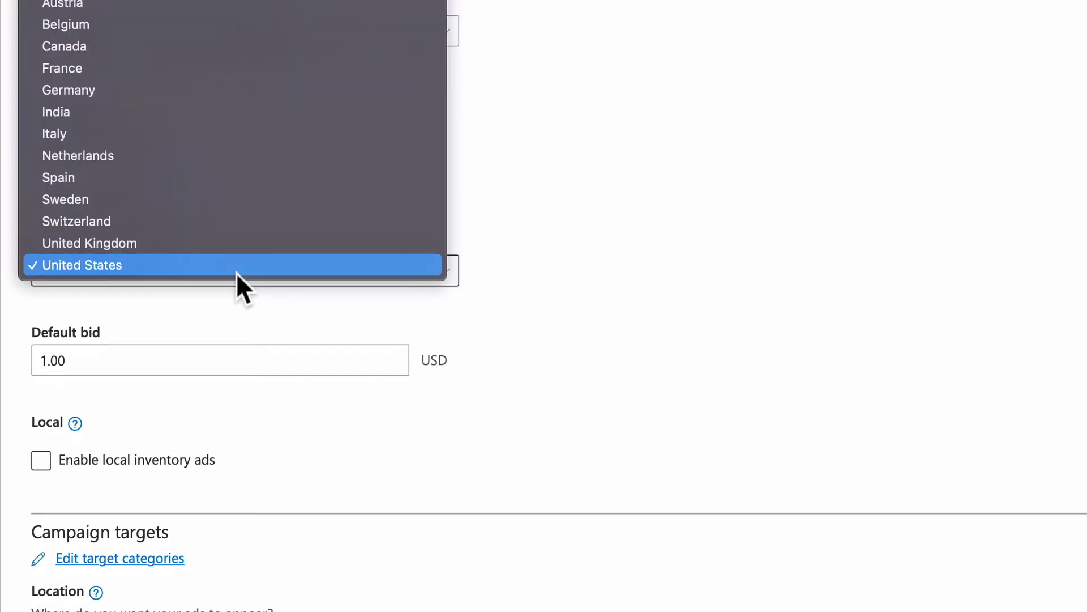
pyautogui.click(237, 272)
pyautogui.scroll(-2, 236, 273)
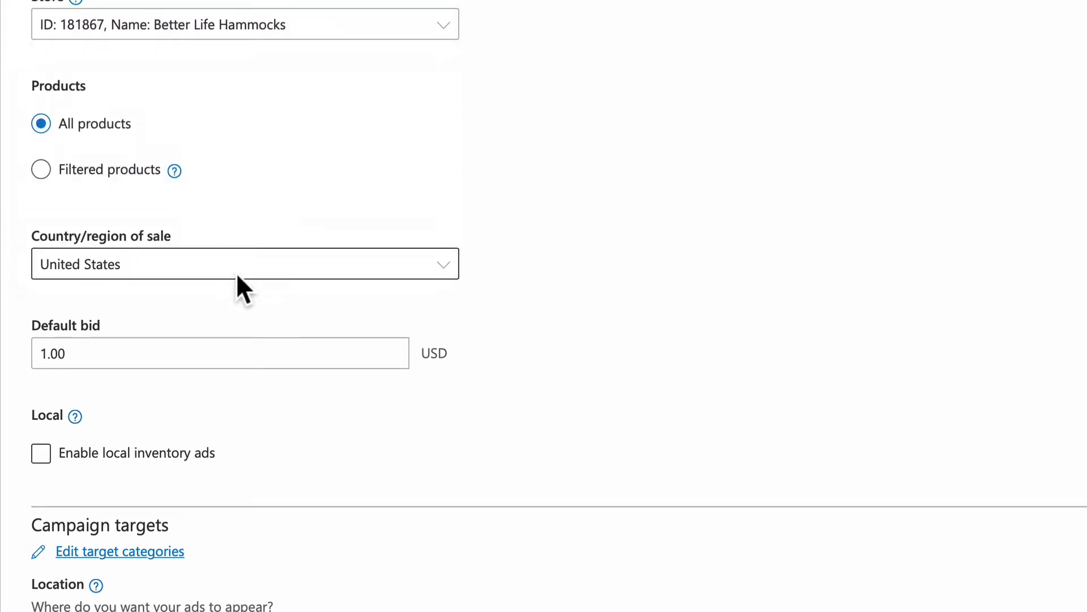
pyautogui.scroll(-3, 237, 273)
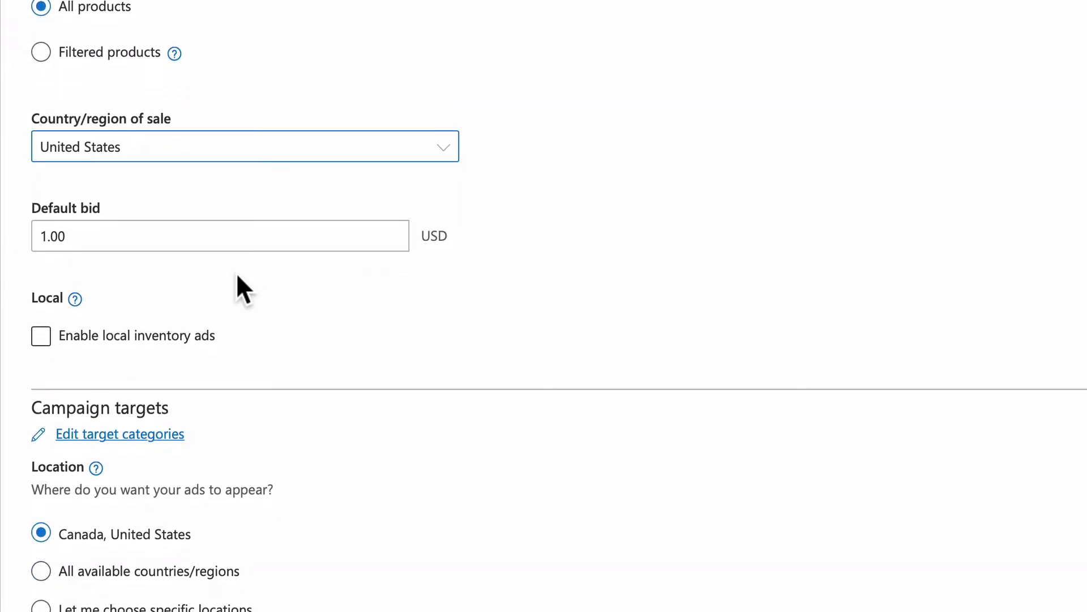
pyautogui.scroll(-1, 236, 273)
pyautogui.scroll(-1, 236, 272)
pyautogui.scroll(-2, 236, 273)
pyautogui.scroll(-1, 236, 273)
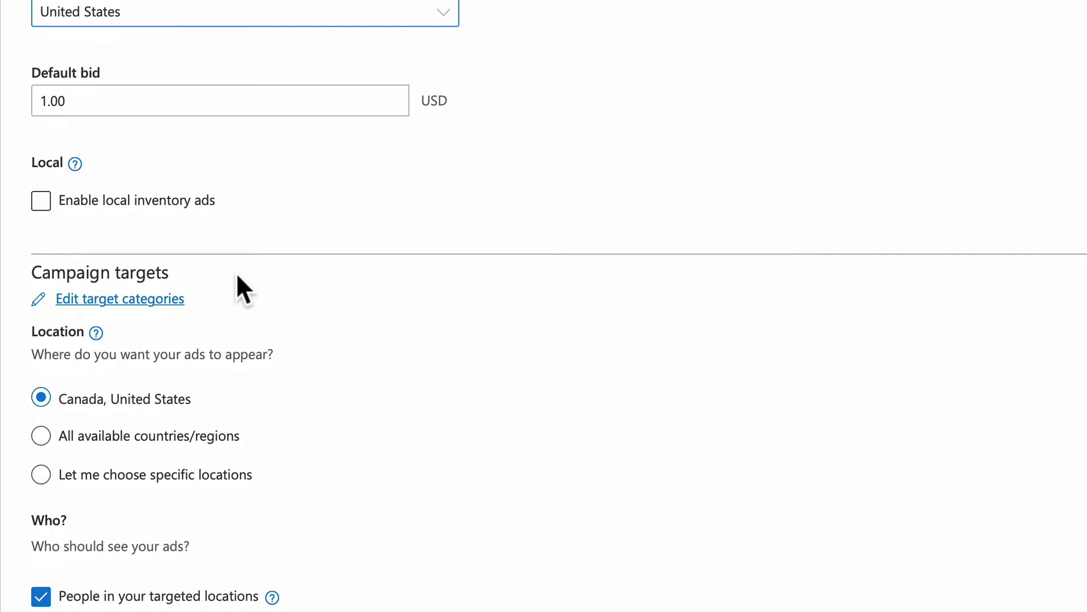
pyautogui.scroll(-3, 236, 273)
# - Switch to specific locations, search 'united' and target only United States
pyautogui.click(183, 371)
pyautogui.click(181, 436)
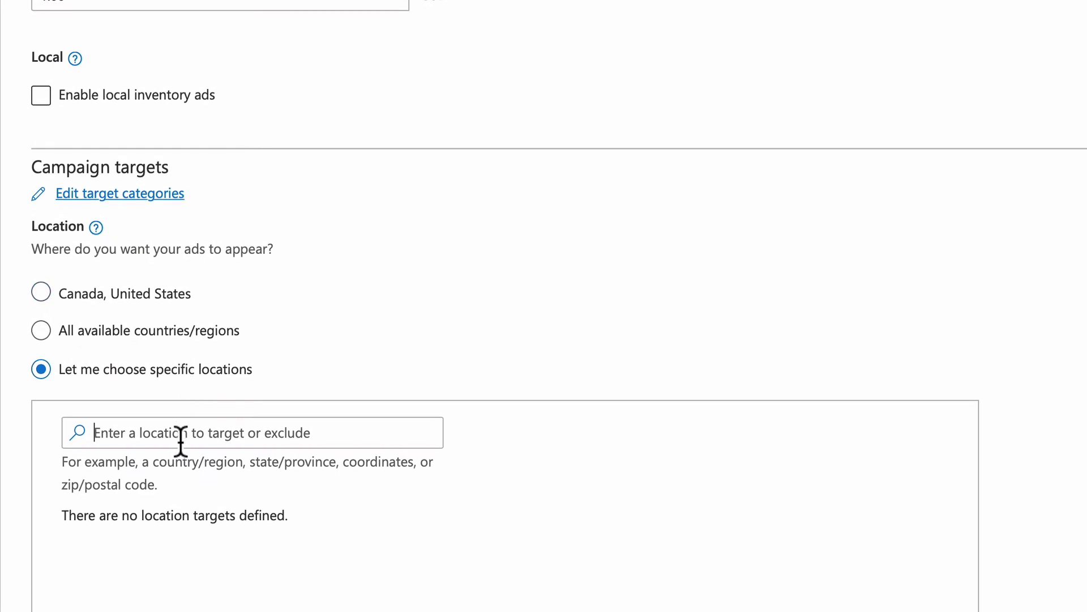
pyautogui.write('united')
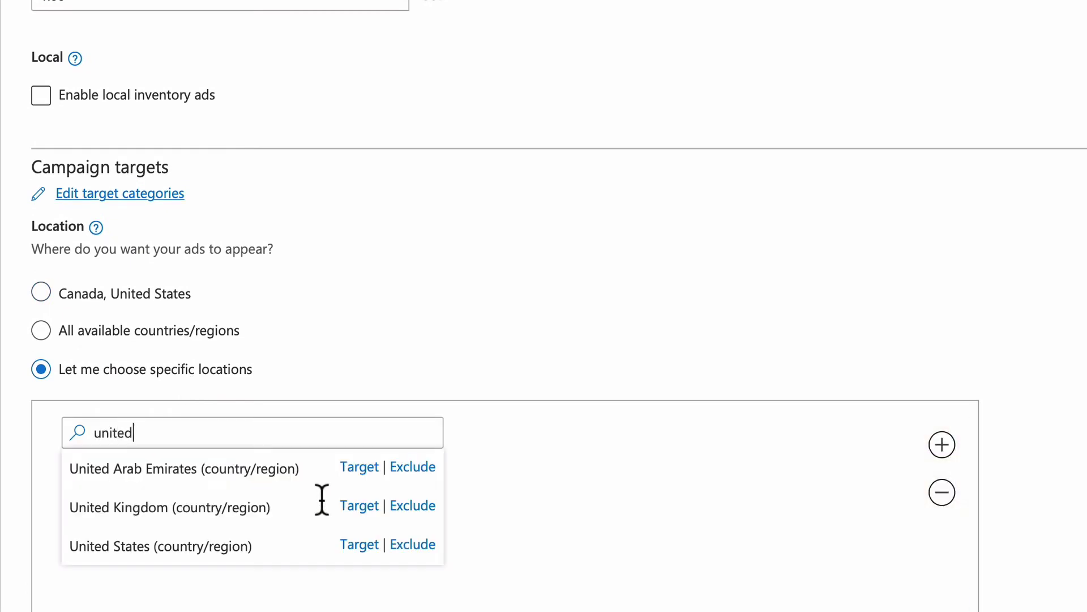
pyautogui.click(359, 544)
pyautogui.scroll(-2, 355, 372)
pyautogui.scroll(-5, 355, 387)
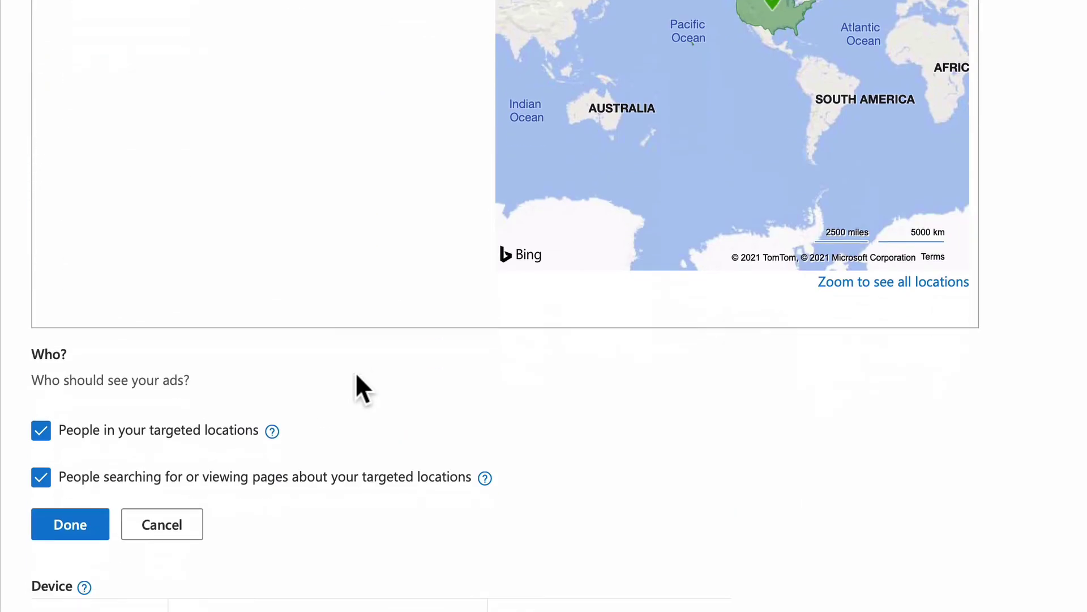
pyautogui.scroll(-2, 355, 387)
pyautogui.click(81, 425)
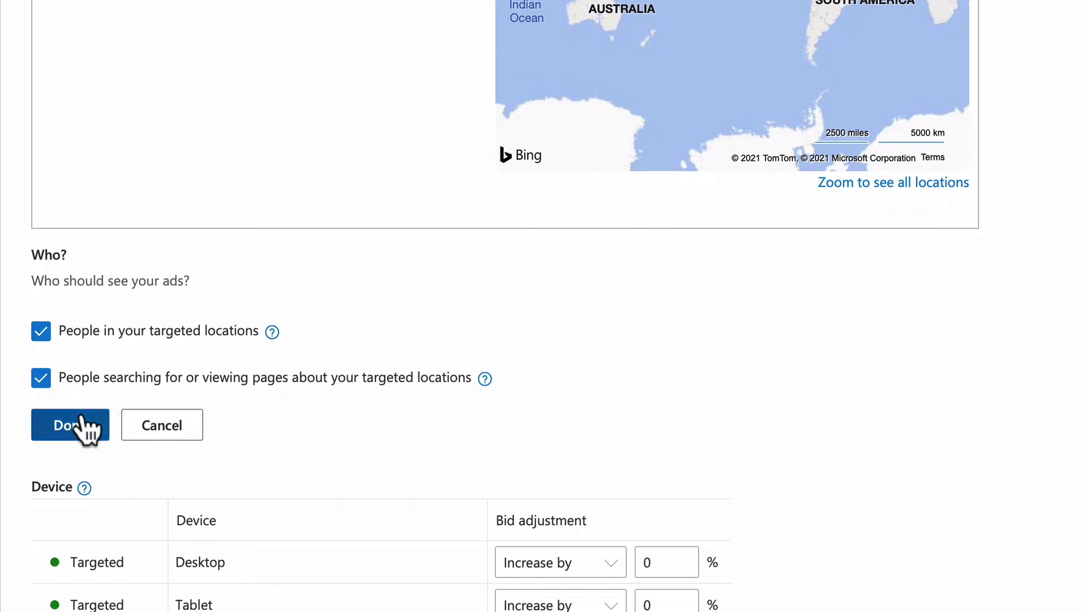
pyautogui.scroll(-1, 85, 425)
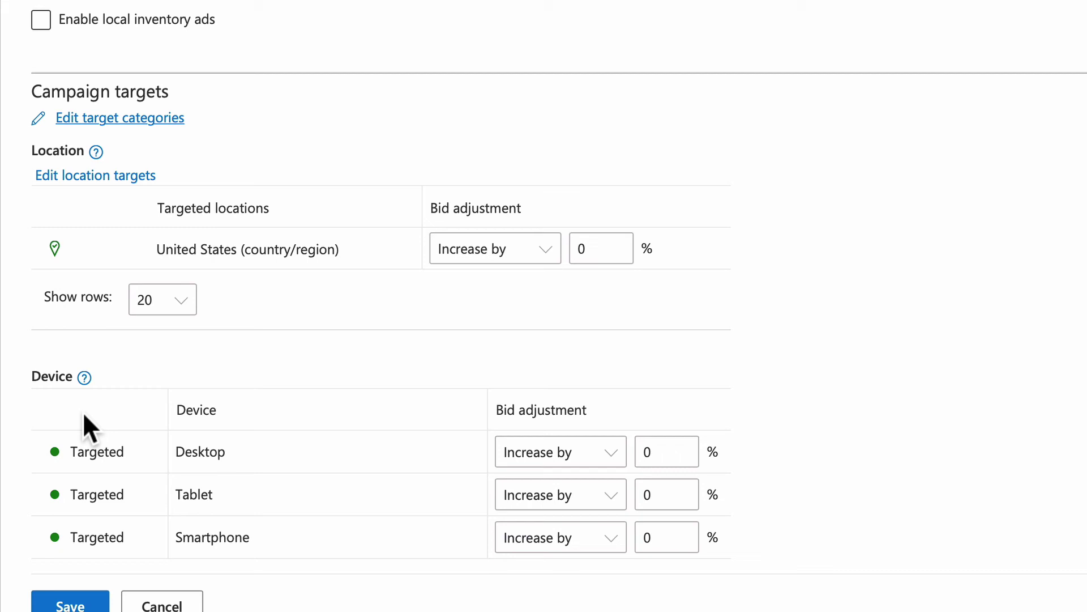
pyautogui.scroll(-1, 83, 413)
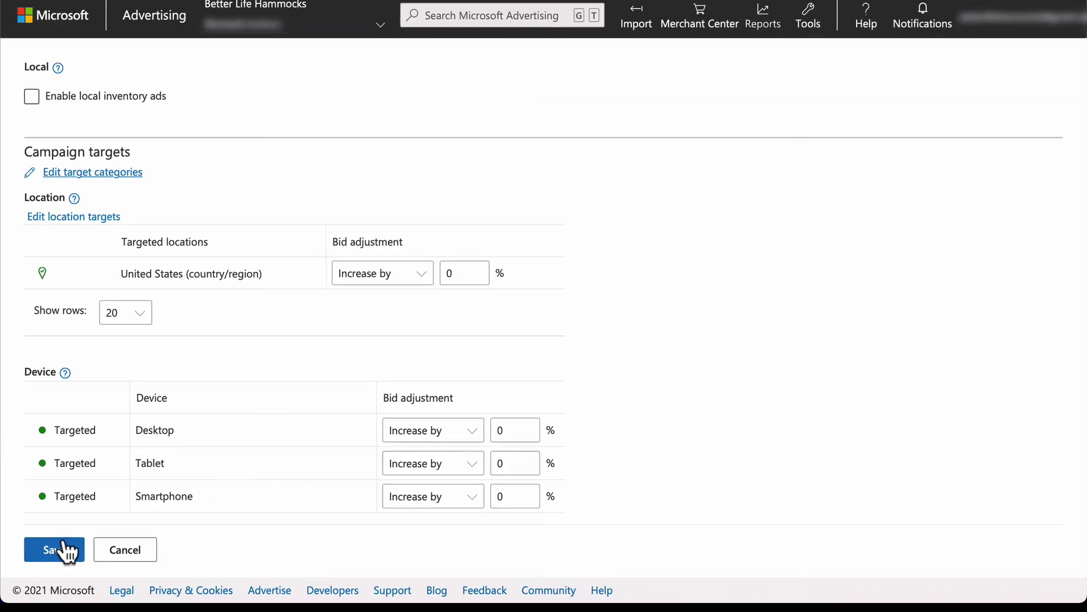
# - Save the 'SCA | Shopping | Core' shopping campaign
pyautogui.click(59, 550)
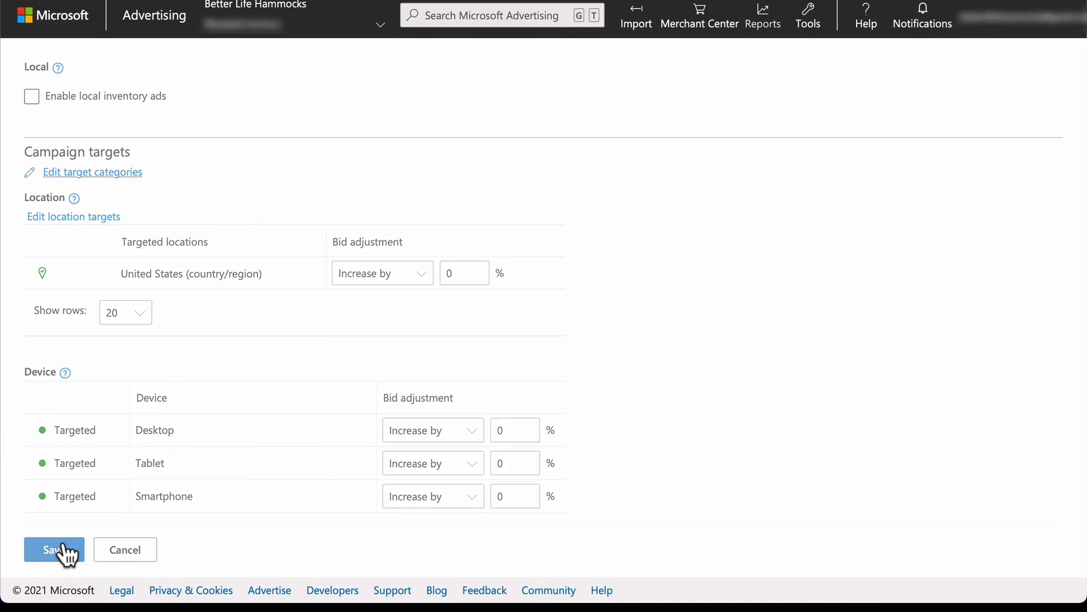